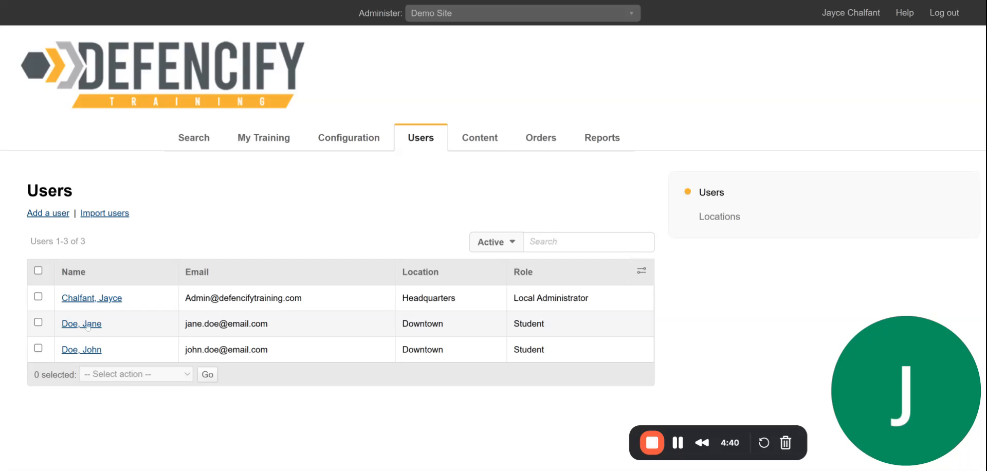
# - Open the profile of the first student listed and review the status of each course in the training plan
pyautogui.click(88, 325)
pyautogui.scroll(-3, 300, 308)
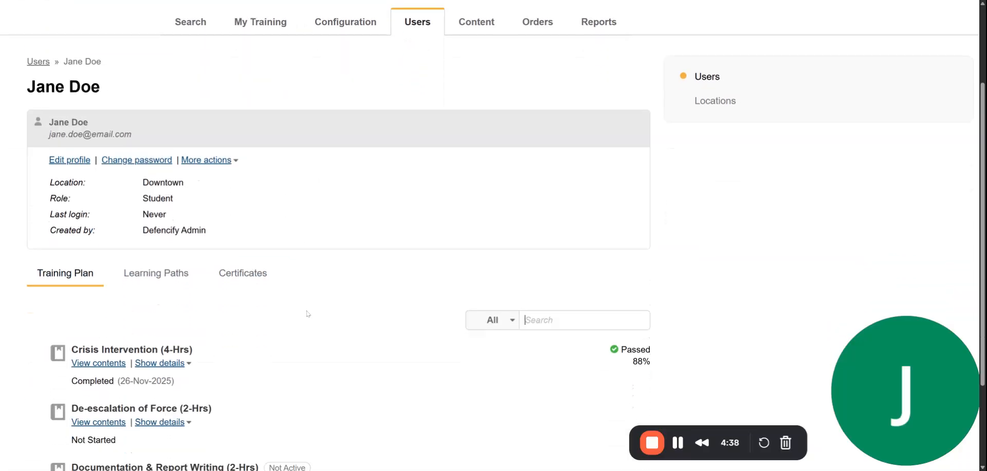
pyautogui.scroll(-2, 314, 311)
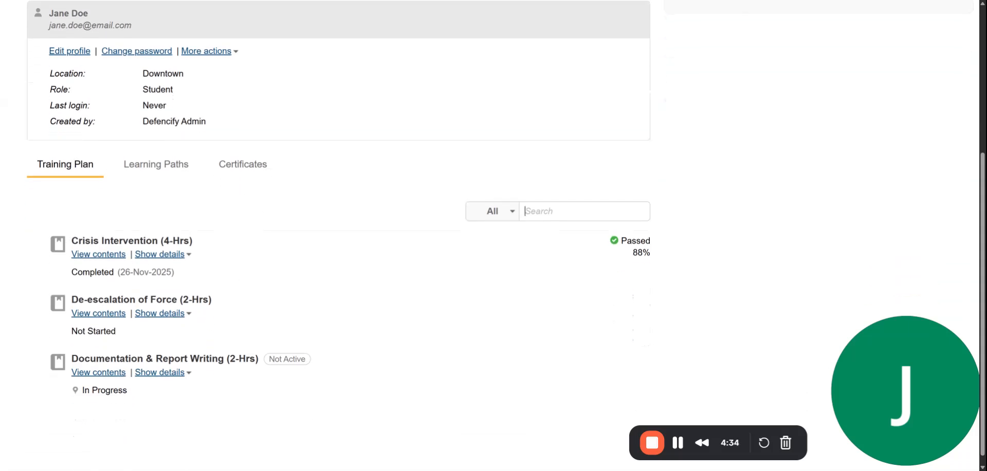
pyautogui.moveTo(72, 272); pyautogui.dragTo(114, 271)
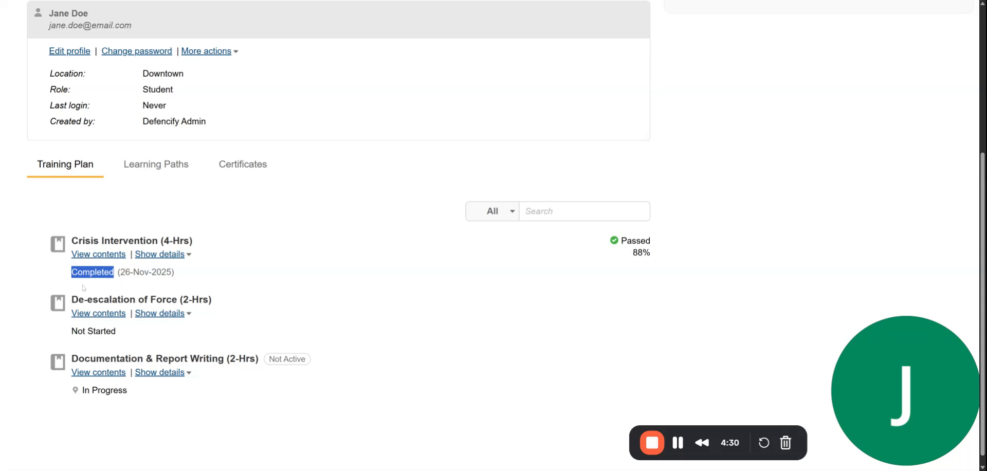
pyautogui.moveTo(72, 330); pyautogui.dragTo(115, 331)
pyautogui.moveTo(82, 391); pyautogui.dragTo(128, 390)
pyautogui.click(176, 400)
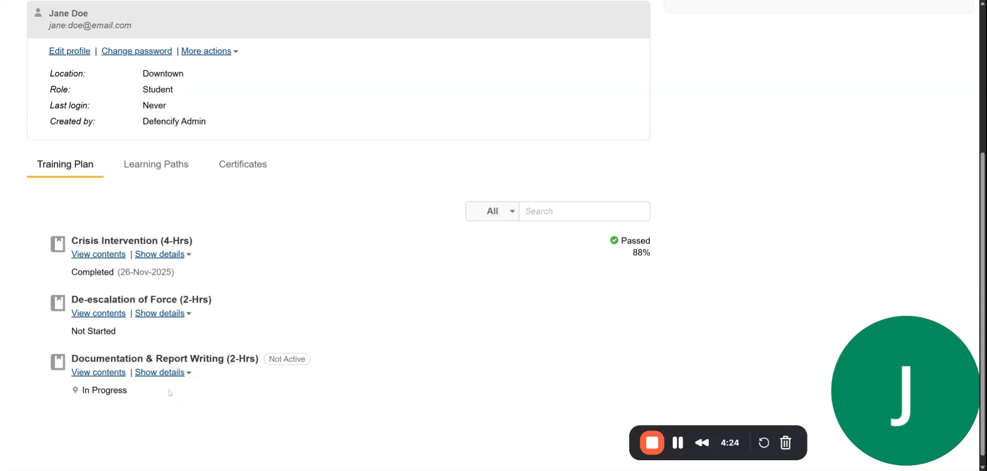
pyautogui.scroll(-1, 170, 393)
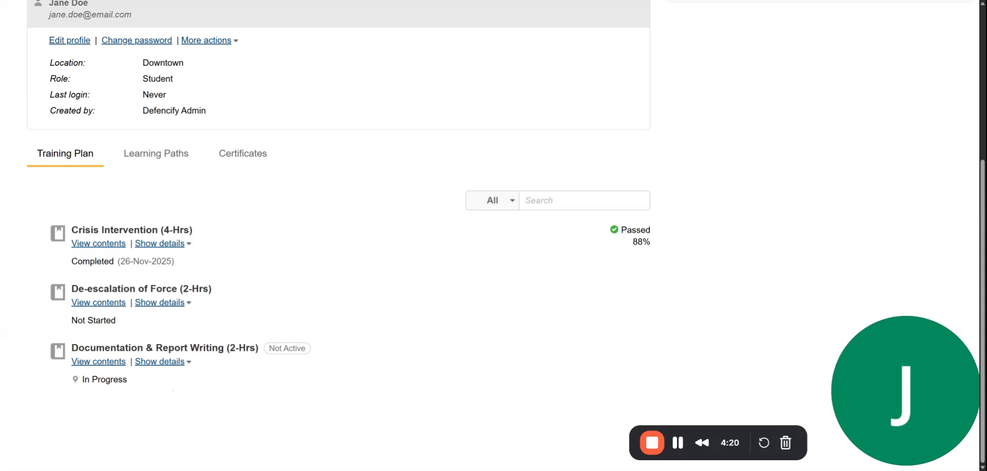
# - Review the access details and activity label of the Documentation & Report Writing (2-Hrs) course
pyautogui.click(155, 361)
pyautogui.scroll(-1, 201, 363)
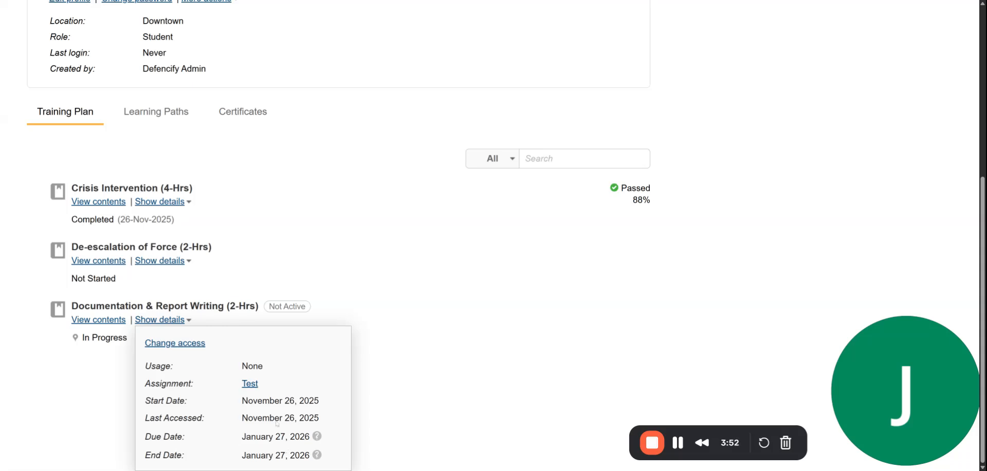
pyautogui.moveTo(268, 306); pyautogui.dragTo(307, 307)
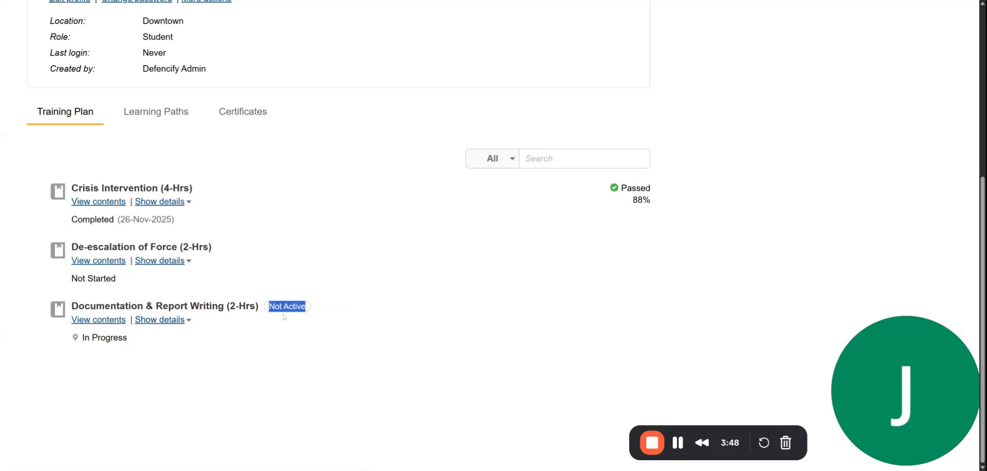
pyautogui.click(284, 317)
# - Change access to Documentation & Report Writing (2-Hrs), setting both the due date and the end date to January 31, 2026
pyautogui.click(162, 320)
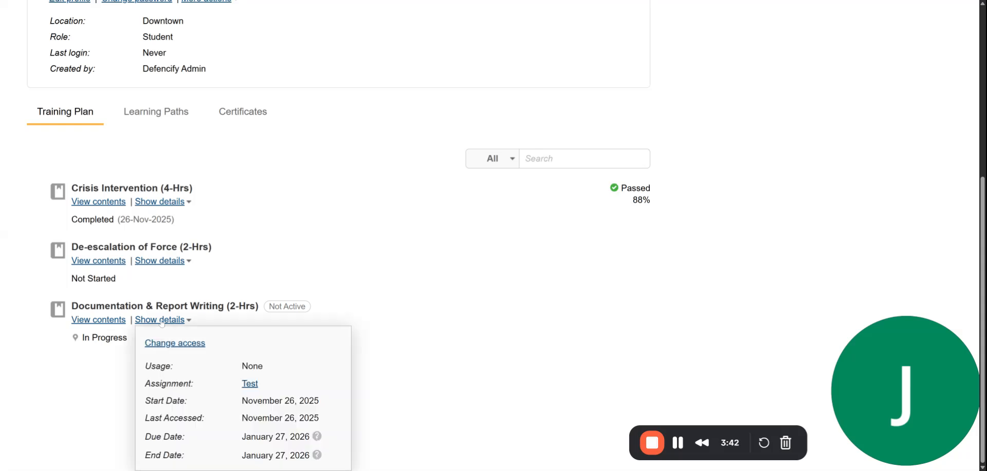
pyautogui.click(173, 348)
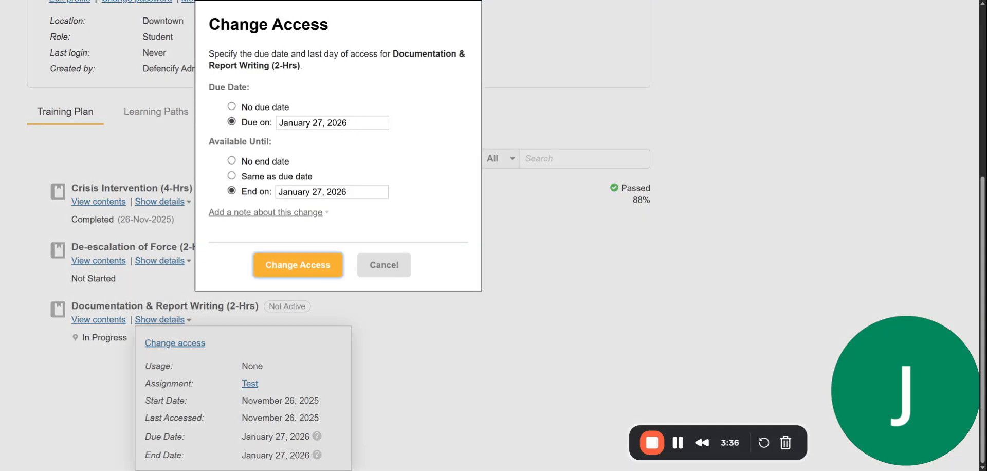
pyautogui.click(323, 122)
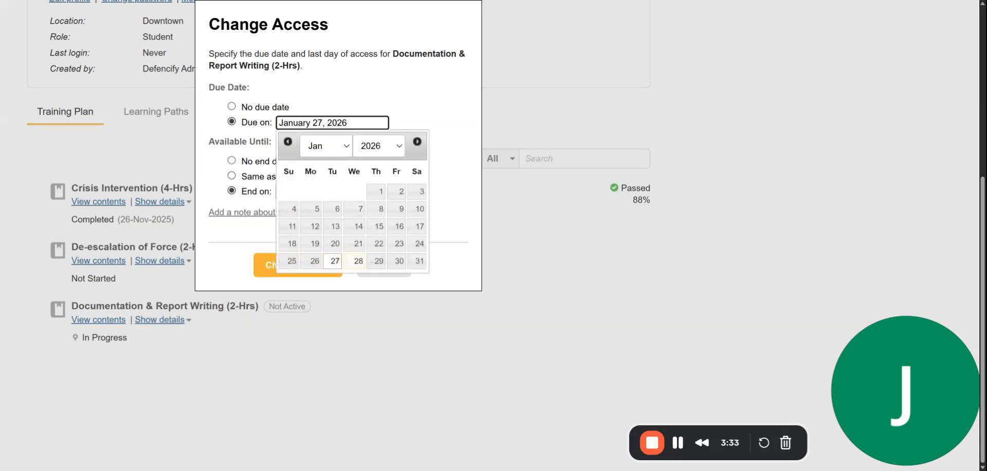
pyautogui.click(417, 264)
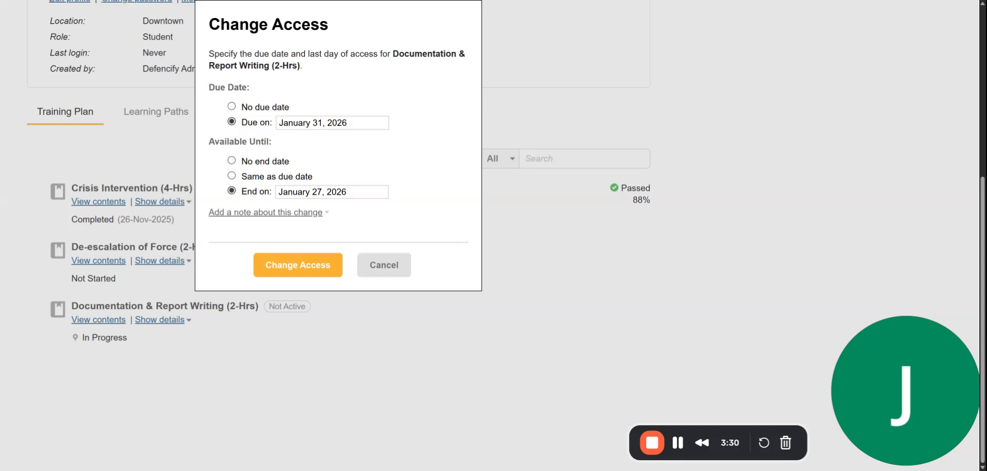
pyautogui.click(332, 191)
pyautogui.click(416, 331)
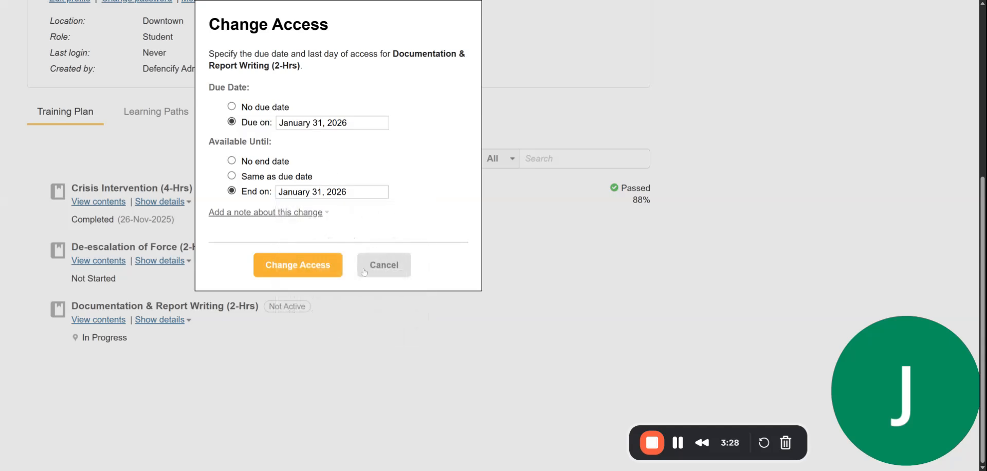
pyautogui.click(298, 269)
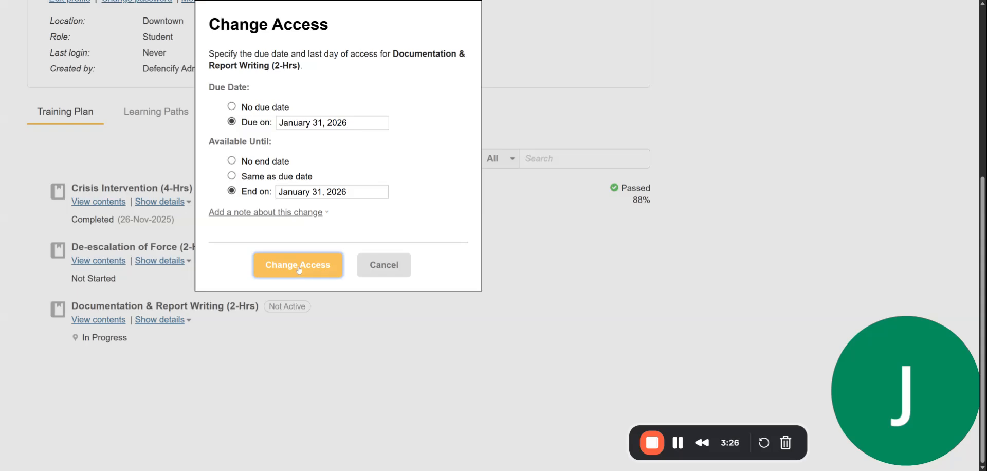
# - View the access details of the completed Crisis Intervention (4-Hrs) course in the training plan
pyautogui.scroll(-5, 341, 336)
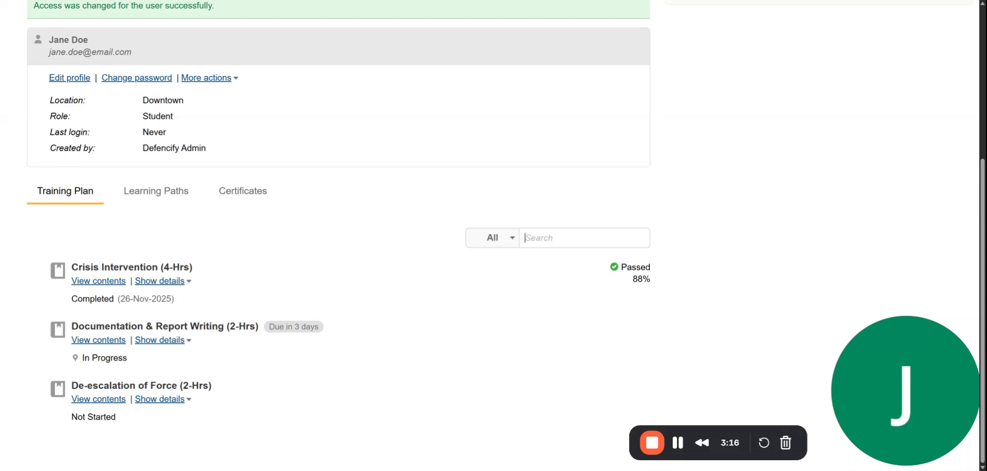
pyautogui.click(157, 282)
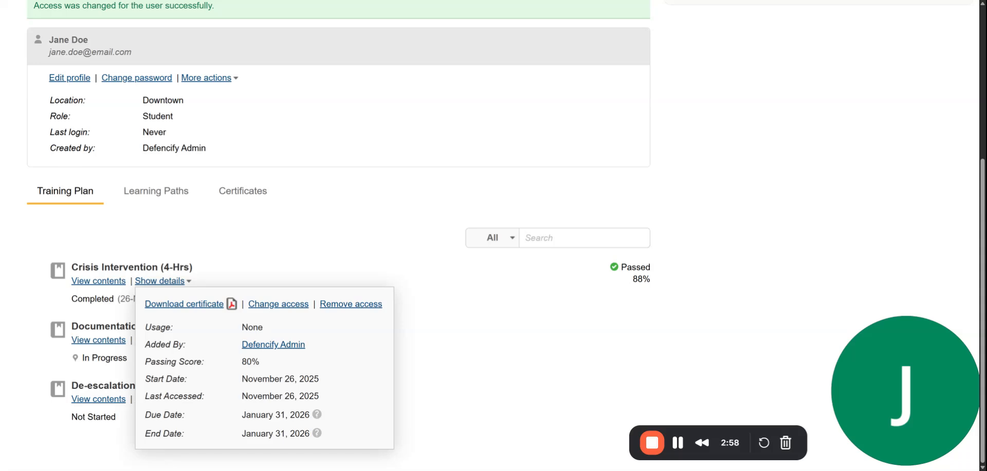
pyautogui.click(333, 242)
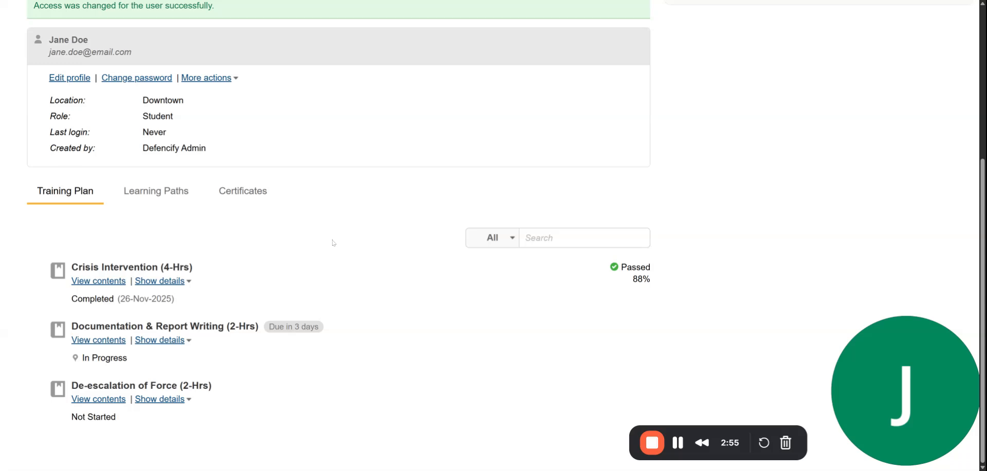
# - Open the contents of Documentation & Report Writing (2-Hrs) and review the student's progress through each part
pyautogui.click(97, 341)
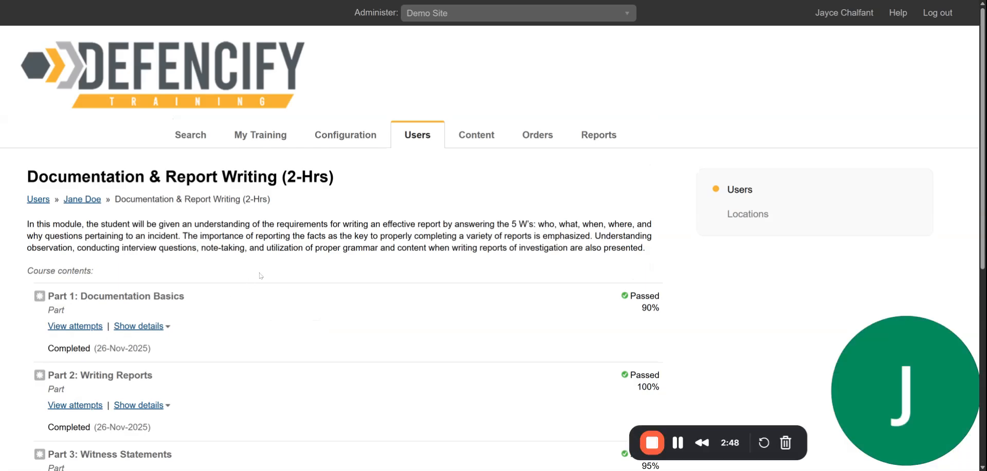
pyautogui.scroll(-3, 250, 282)
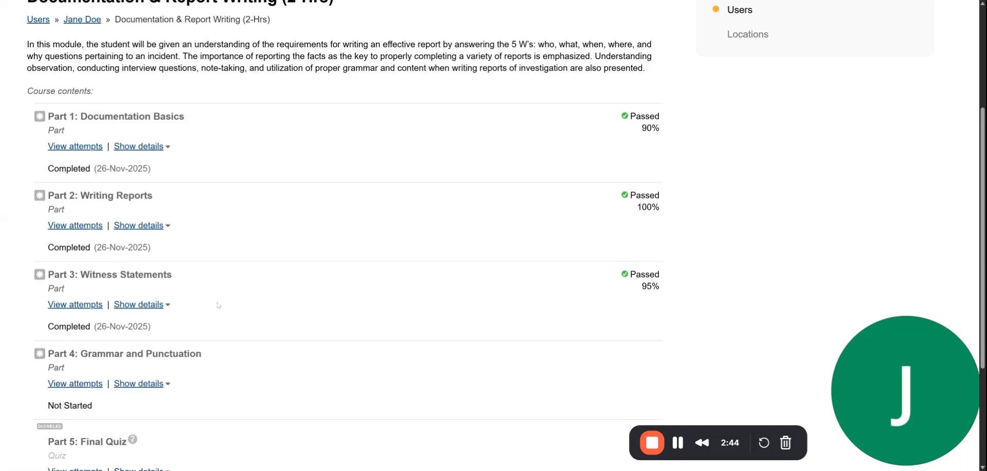
pyautogui.scroll(-2, 218, 305)
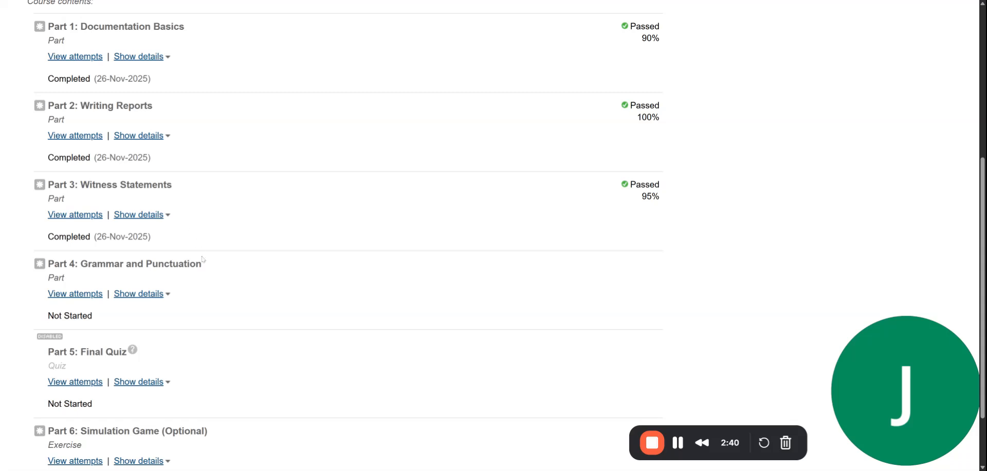
pyautogui.scroll(2, 203, 259)
# - Check the details and attempt results of Part 3: Witness Statements, and return to the course contents
pyautogui.click(131, 305)
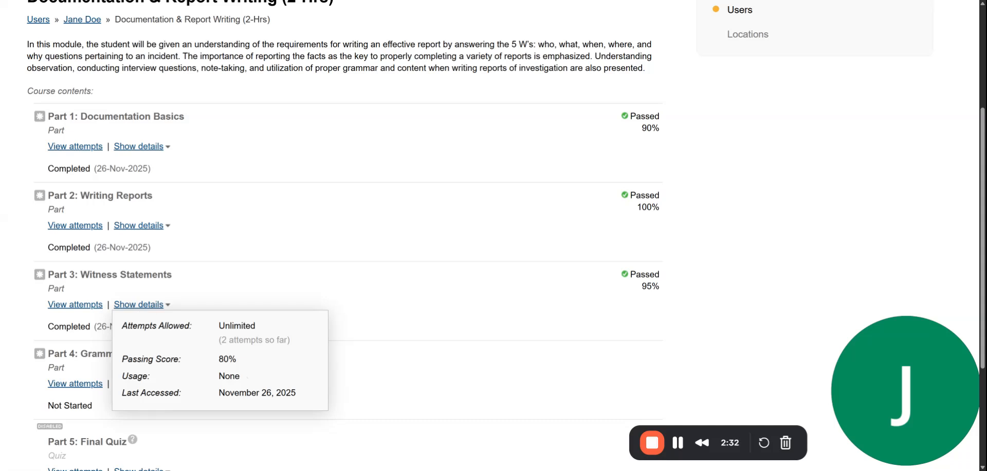
pyautogui.click(302, 277)
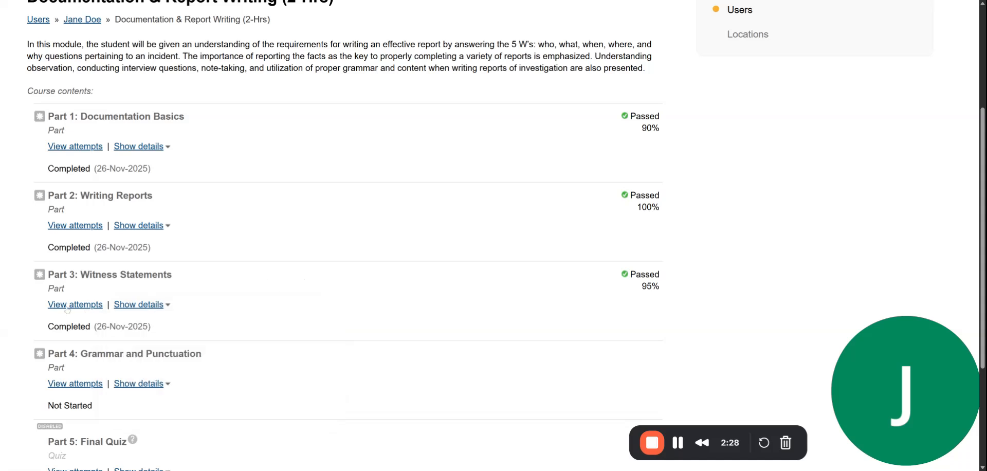
pyautogui.click(75, 306)
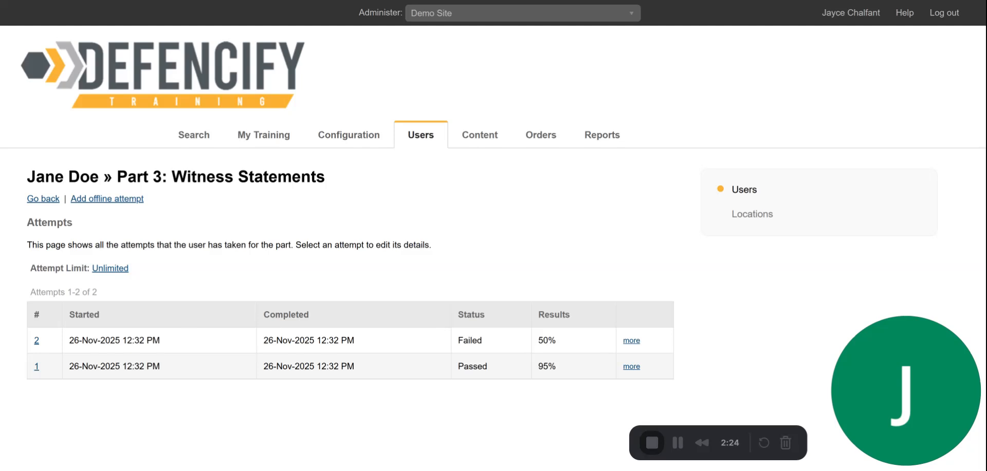
pyautogui.moveTo(557, 340); pyautogui.dragTo(537, 368)
pyautogui.click(45, 201)
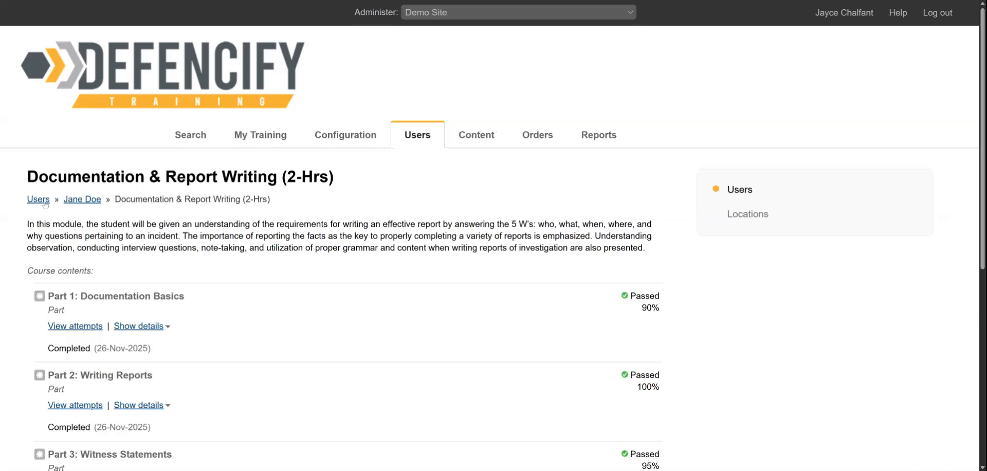
# - Return to the student's profile and look over the training plan again
pyautogui.click(80, 200)
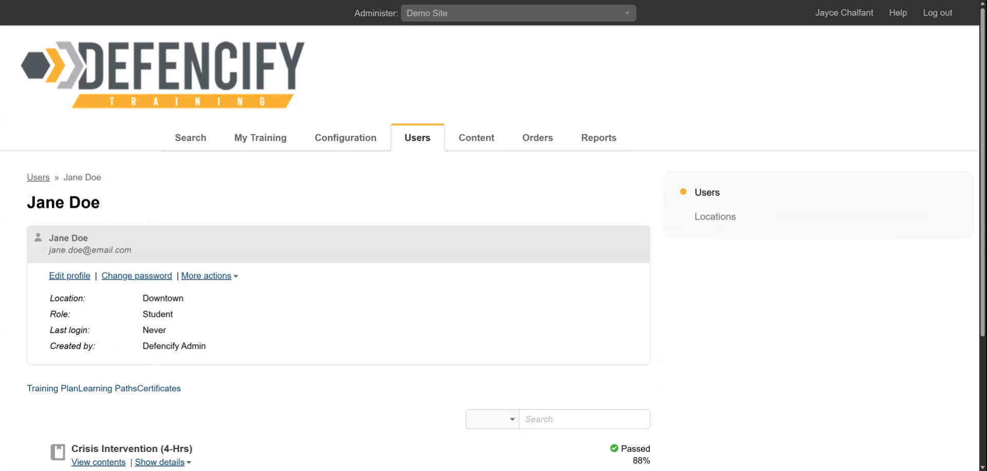
pyautogui.scroll(-2, 236, 316)
pyautogui.scroll(-1, 236, 316)
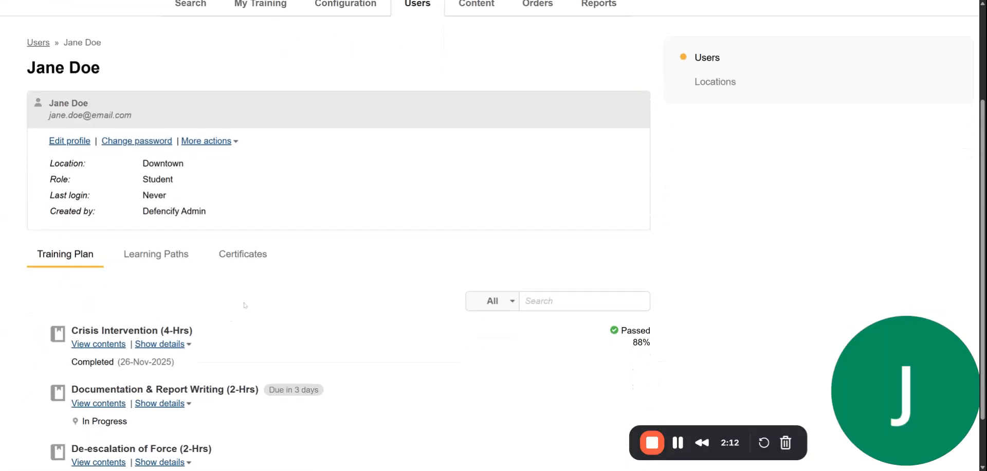
pyautogui.click(524, 300)
pyautogui.scroll(3, 308, 286)
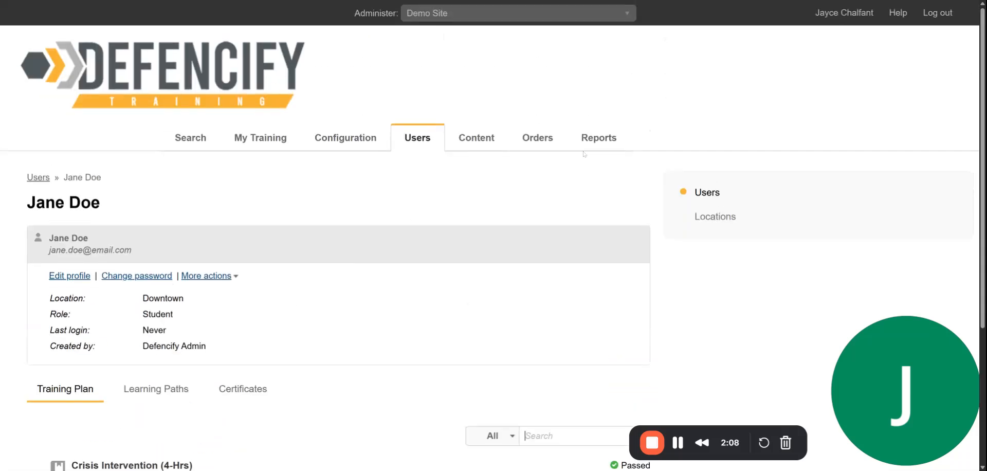
# - Launch the Activity Detail Report from the available course reports
pyautogui.click(596, 139)
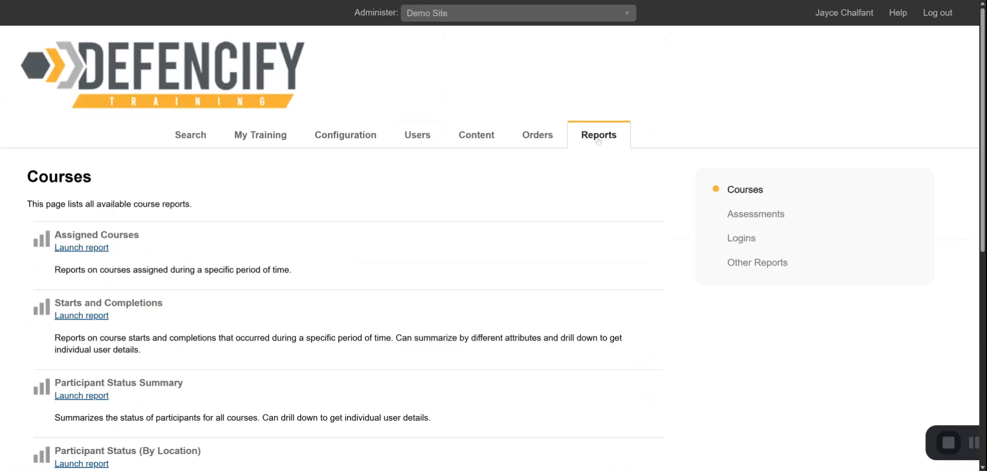
pyautogui.scroll(-3, 335, 155)
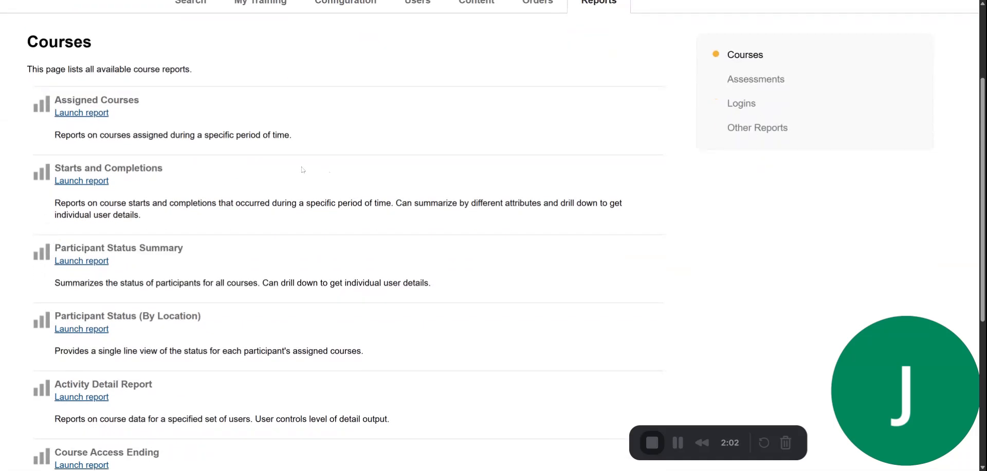
pyautogui.scroll(-2, 187, 294)
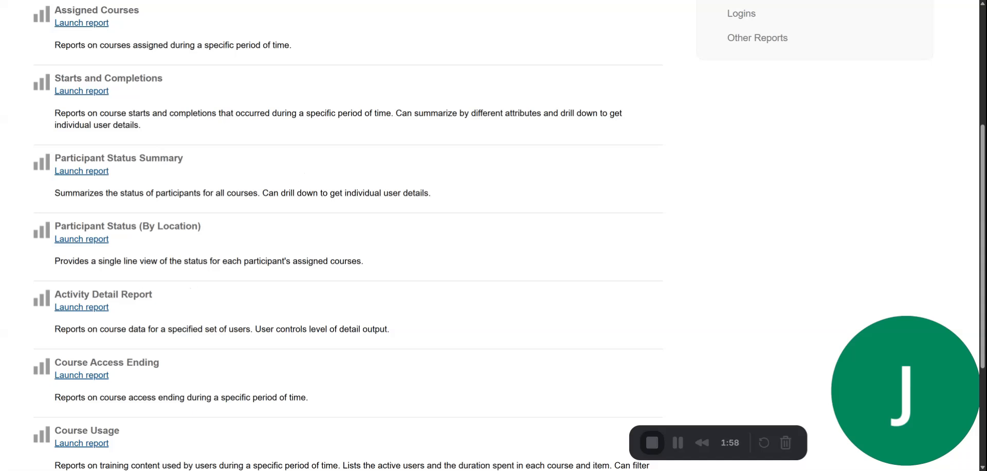
pyautogui.click(87, 310)
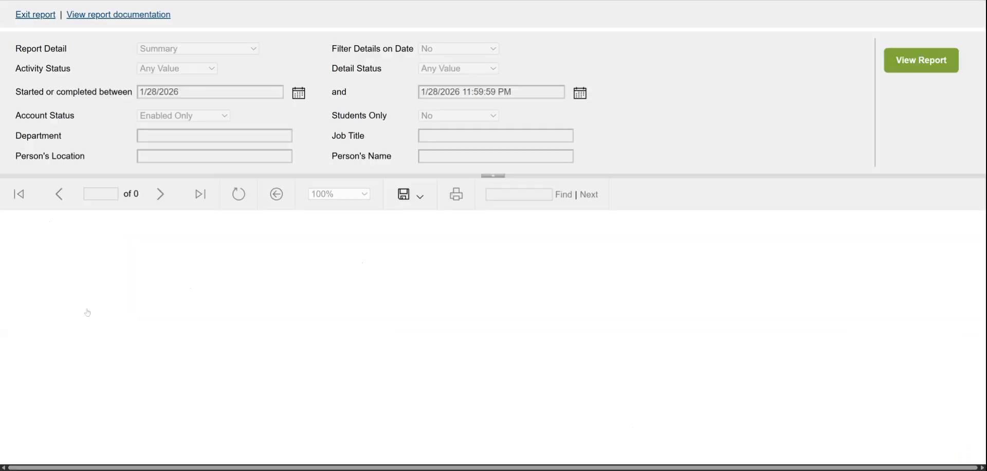
# - Set the report's start date to 11/1/2025 and generate the report
pyautogui.click(299, 94)
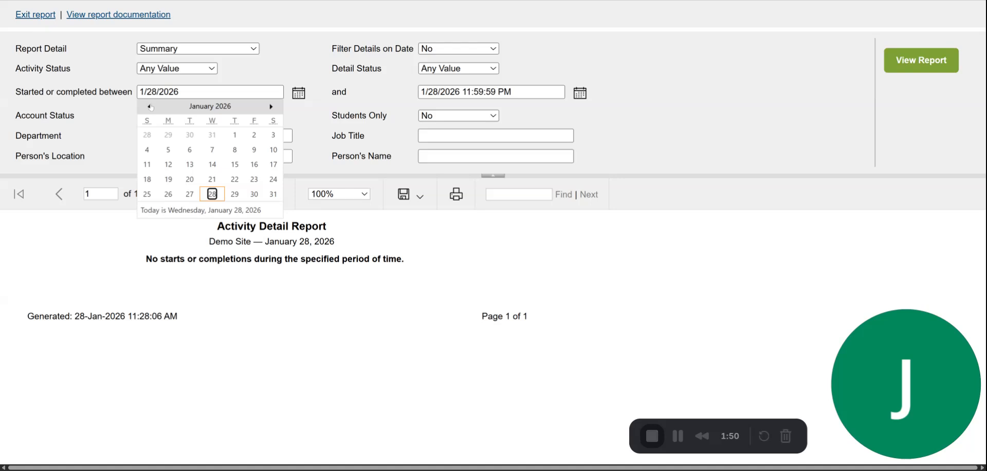
pyautogui.click(150, 107)
pyautogui.click(150, 106)
pyautogui.click(280, 130)
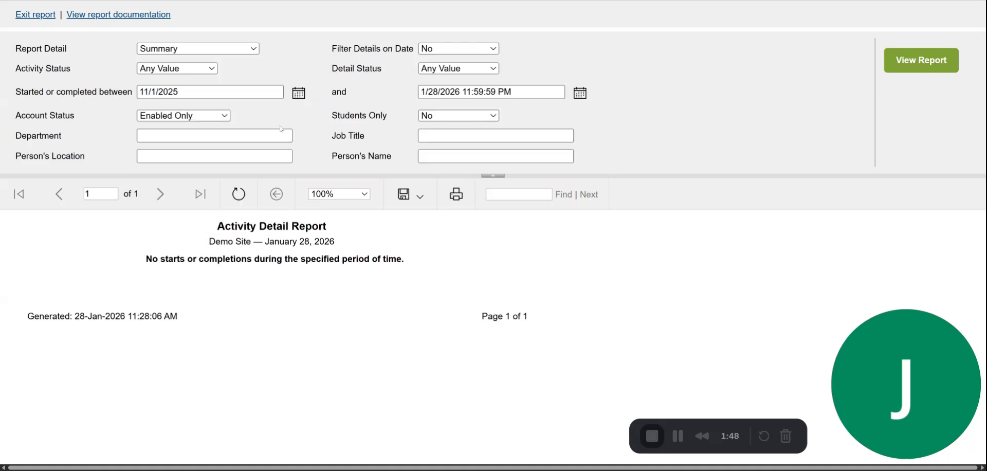
pyautogui.click(915, 64)
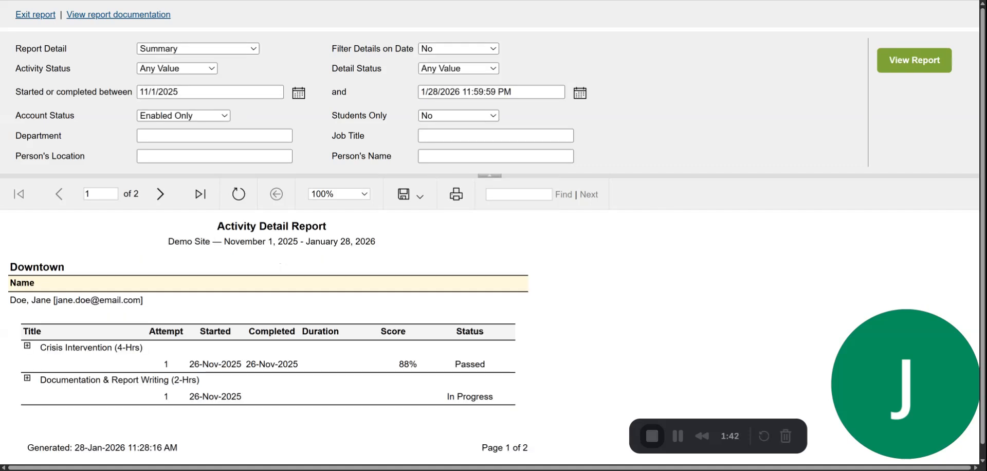
# - Review the status of Crisis Intervention (4-Hrs) and Documentation & Report Writing (2-Hrs) in the generated report
pyautogui.scroll(-1, 634, 195)
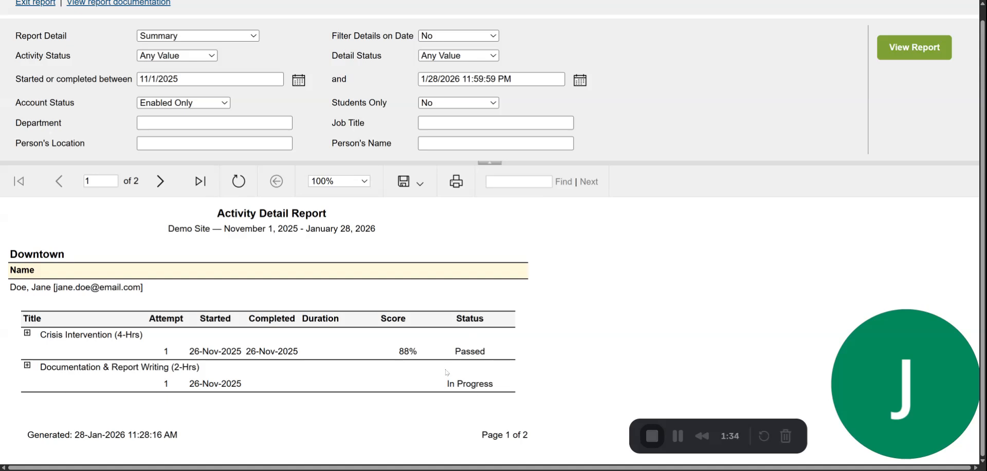
pyautogui.moveTo(456, 354); pyautogui.dragTo(486, 353)
pyautogui.moveTo(446, 384); pyautogui.dragTo(494, 384)
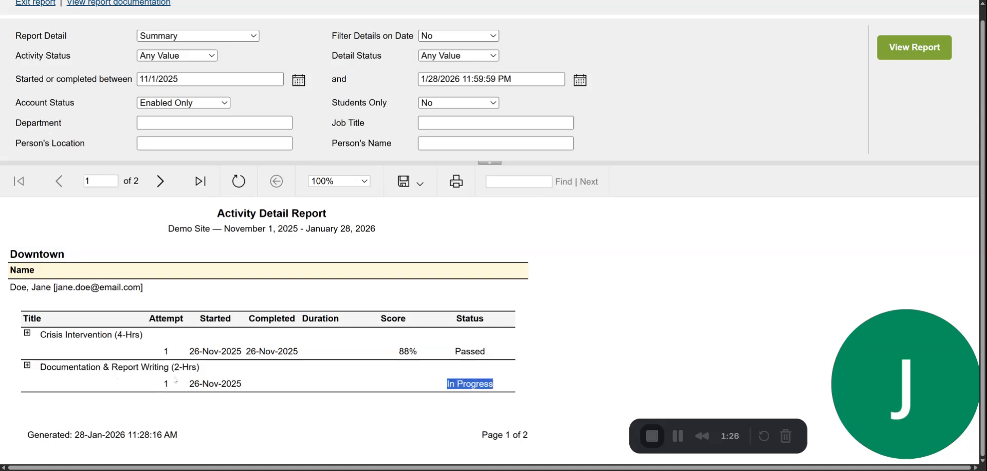
# - Expand Documentation & Report Writing (2-Hrs) in the report and examine the score and status of the first Part 3: Witness Statements attempt
pyautogui.click(335, 382)
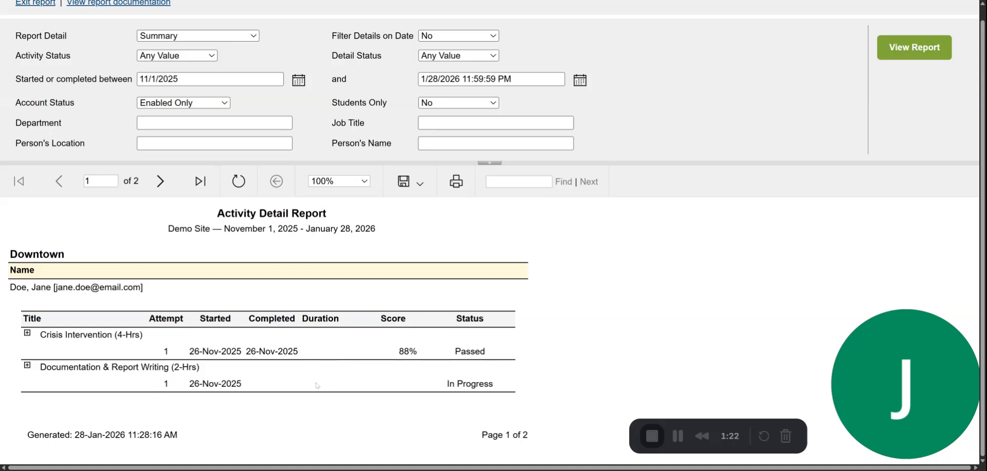
pyautogui.click(28, 367)
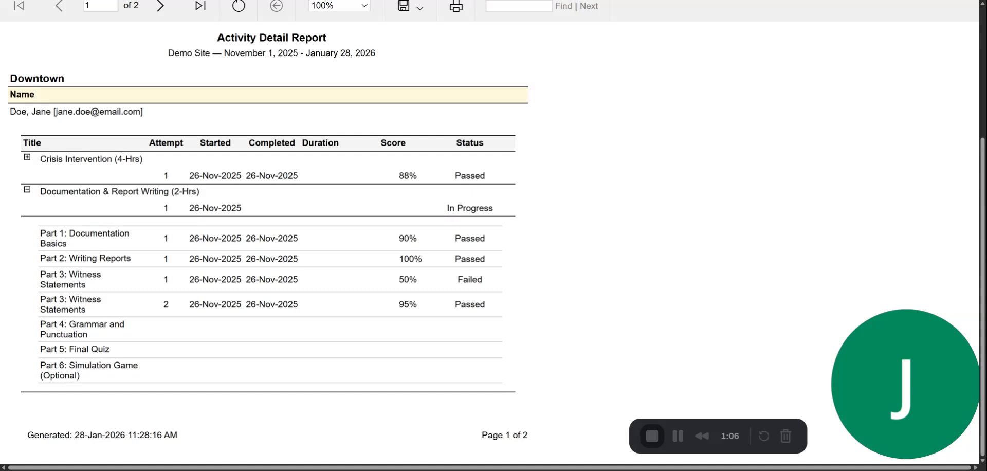
pyautogui.moveTo(396, 280); pyautogui.dragTo(489, 284)
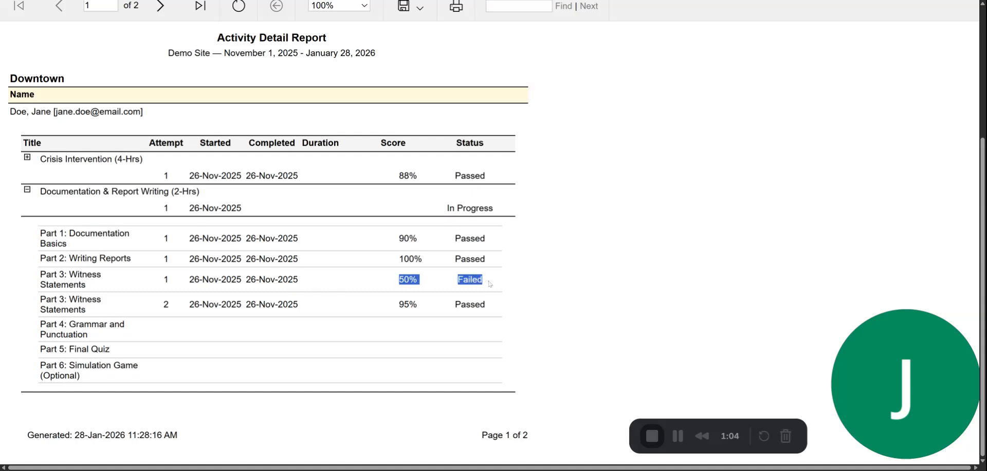
pyautogui.click(362, 281)
# - View the available export formats for the Activity Detail Report without exporting, and exit the report to the course reports list
pyautogui.scroll(3, 331, 352)
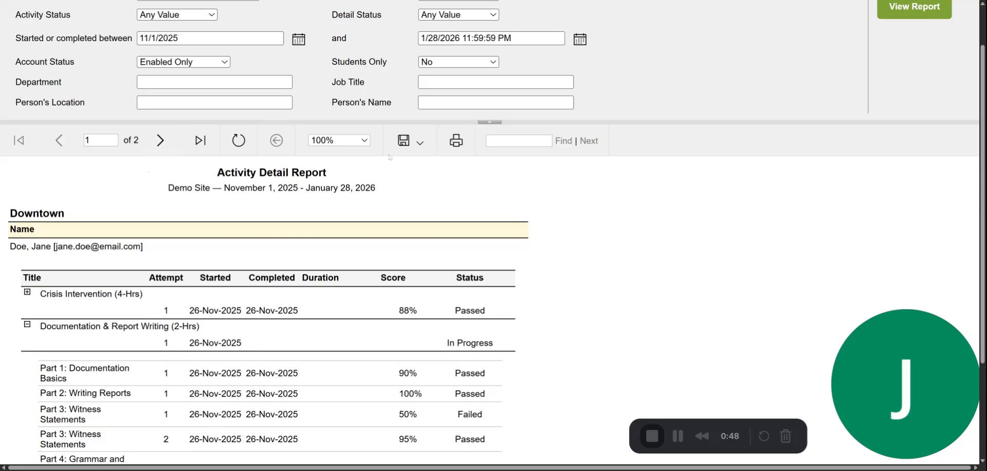
pyautogui.click(412, 146)
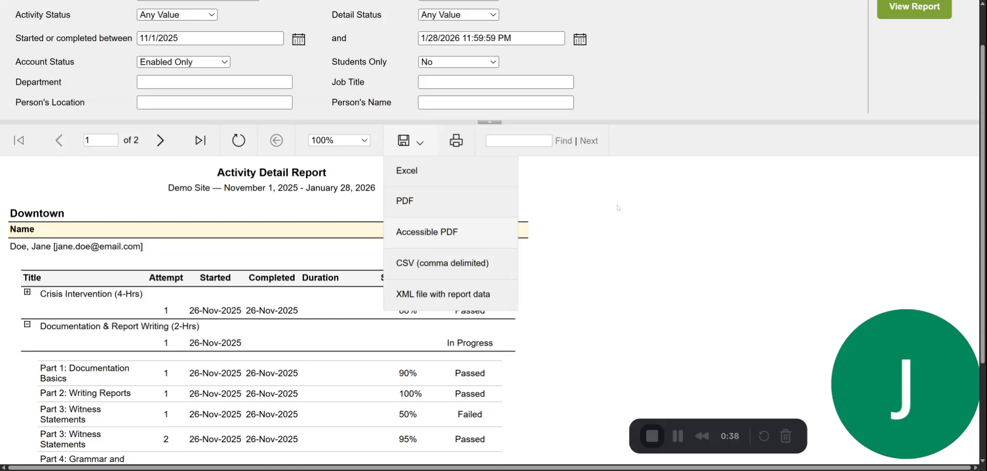
pyautogui.click(142, 176)
pyautogui.scroll(1, 120, 182)
pyautogui.click(50, 19)
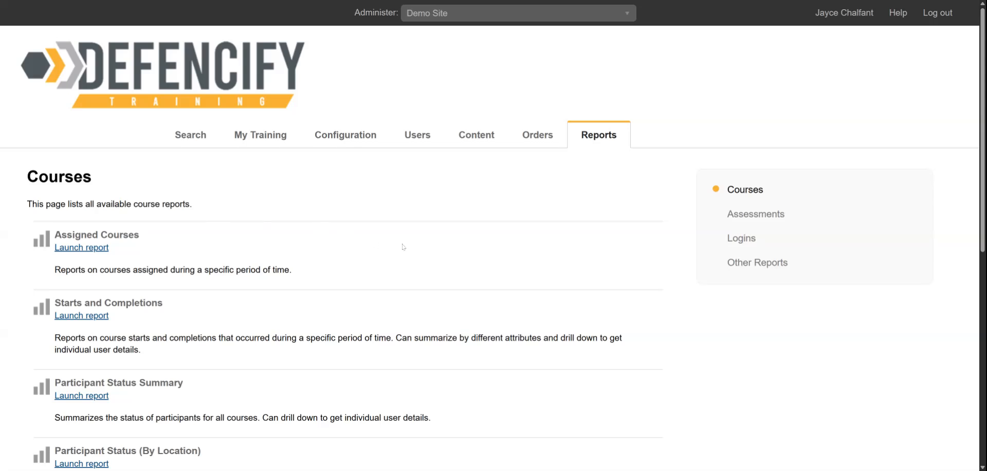